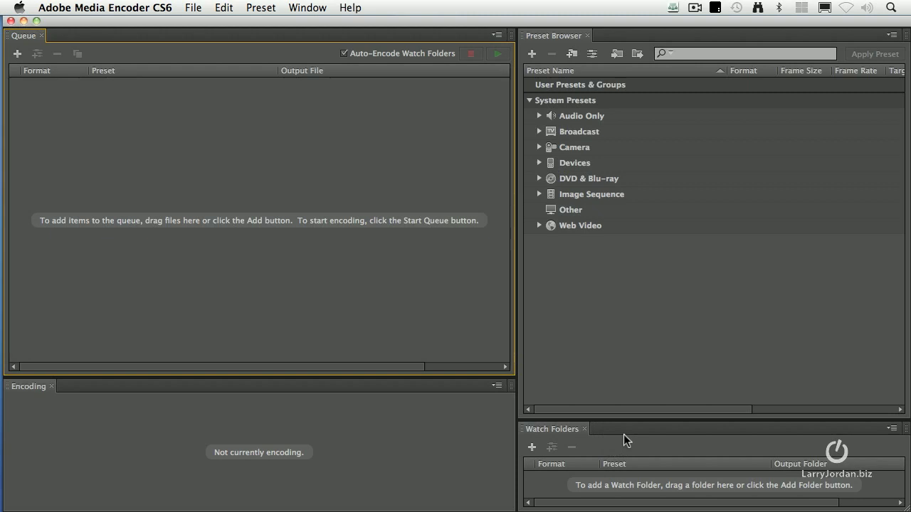
# Review the Workspace menu options and dismiss it without changing the layout
pyautogui.click(306, 8)
pyautogui.moveTo(326, 25)
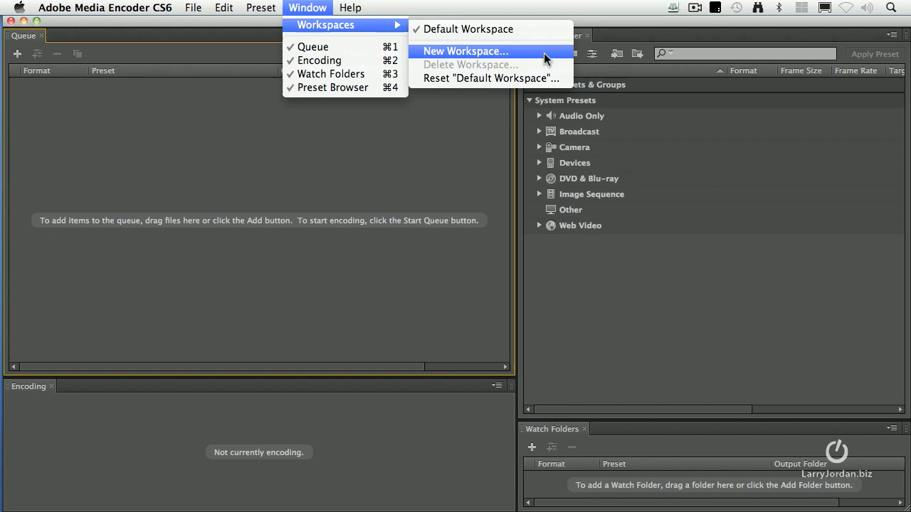
pyautogui.click(707, 143)
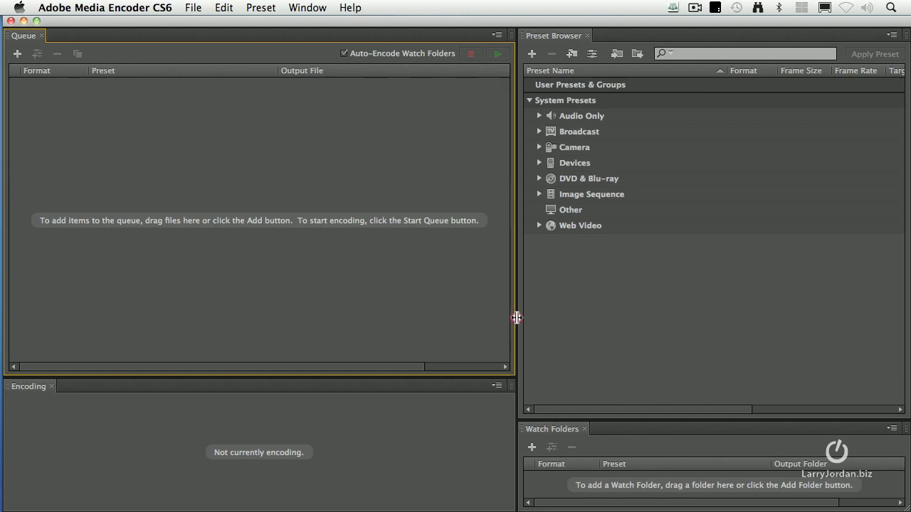
# Drag the panel dividers so Encoding and Watch Folders are taller and the Queue is resized
pyautogui.moveTo(516, 318)
pyautogui.mouseDown()
pyautogui.moveTo(528, 318)
pyautogui.moveTo(335, 316)
pyautogui.moveTo(398, 313)
pyautogui.moveTo(390, 317)
pyautogui.mouseUp()
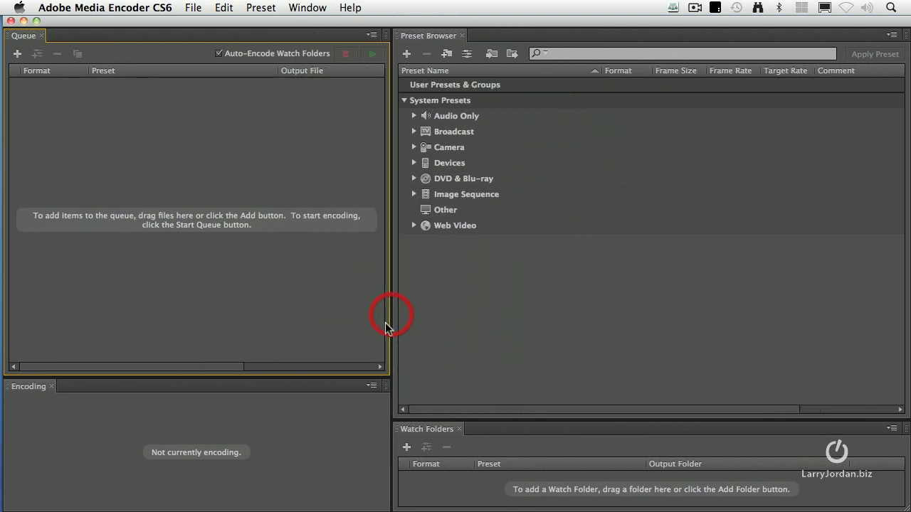
pyautogui.moveTo(361, 377)
pyautogui.mouseDown()
pyautogui.moveTo(356, 281)
pyautogui.moveTo(361, 354)
pyautogui.mouseUp()
pyautogui.moveTo(584, 420)
pyautogui.mouseDown()
pyautogui.moveTo(591, 310)
pyautogui.moveTo(600, 362)
pyautogui.moveTo(604, 351)
pyautogui.mouseUp()
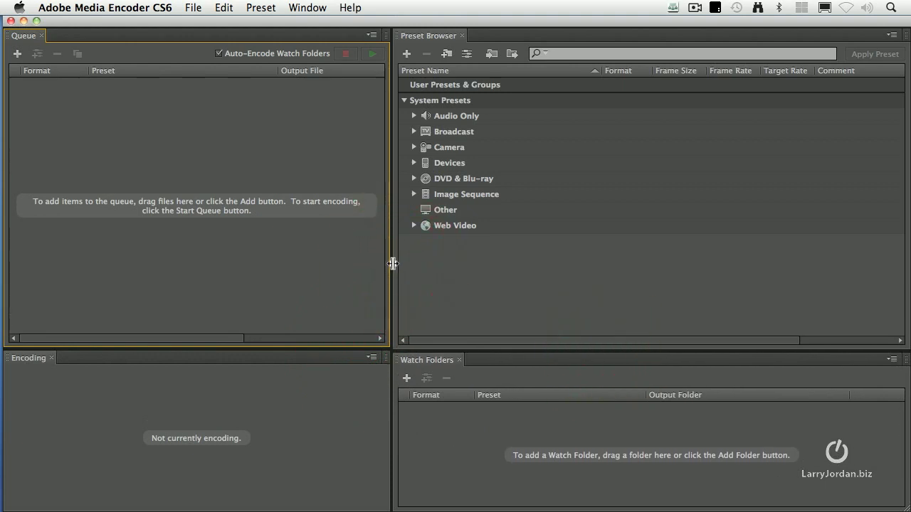
pyautogui.moveTo(392, 263)
pyautogui.mouseDown()
pyautogui.moveTo(429, 250)
pyautogui.moveTo(525, 254)
pyautogui.moveTo(481, 254)
pyautogui.mouseUp()
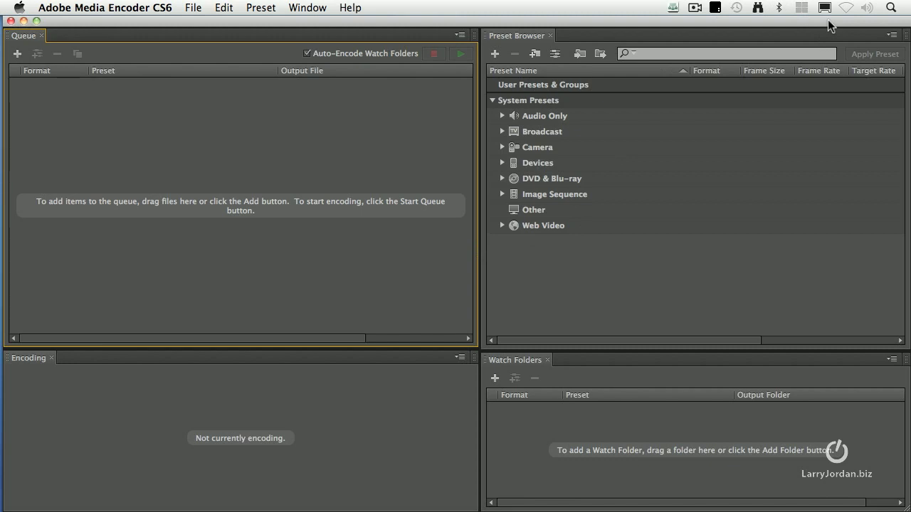
# Move the encoder window aside and bring up the Source Files folder from the desktop
pyautogui.moveTo(828, 21); pyautogui.dragTo(754, 22)
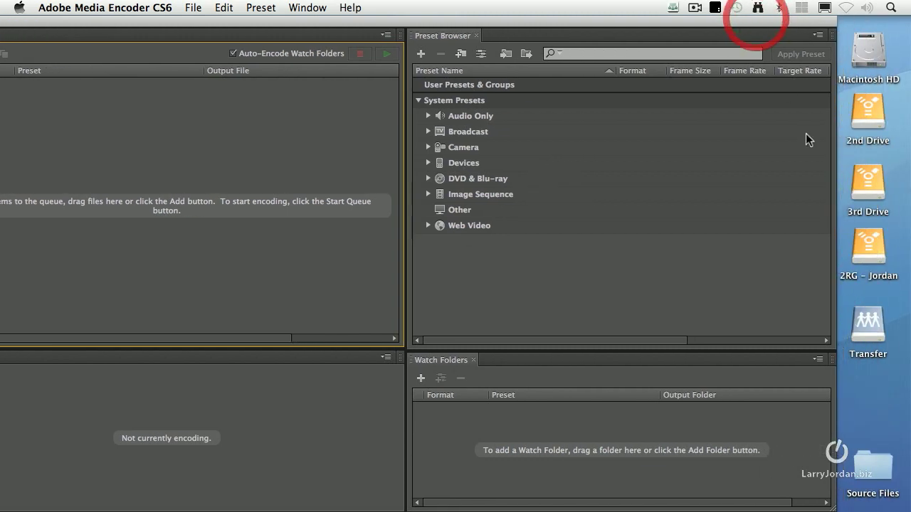
pyautogui.doubleClick(880, 466)
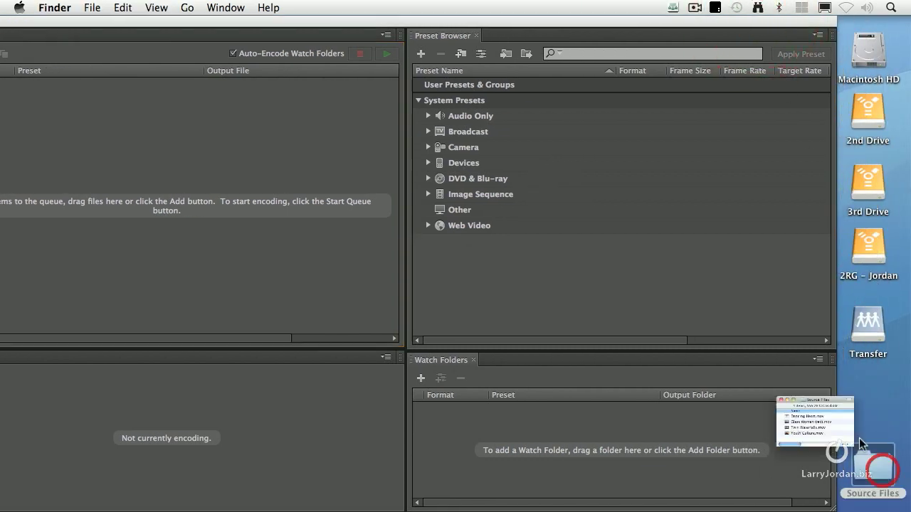
pyautogui.moveTo(776, 313); pyautogui.dragTo(781, 249)
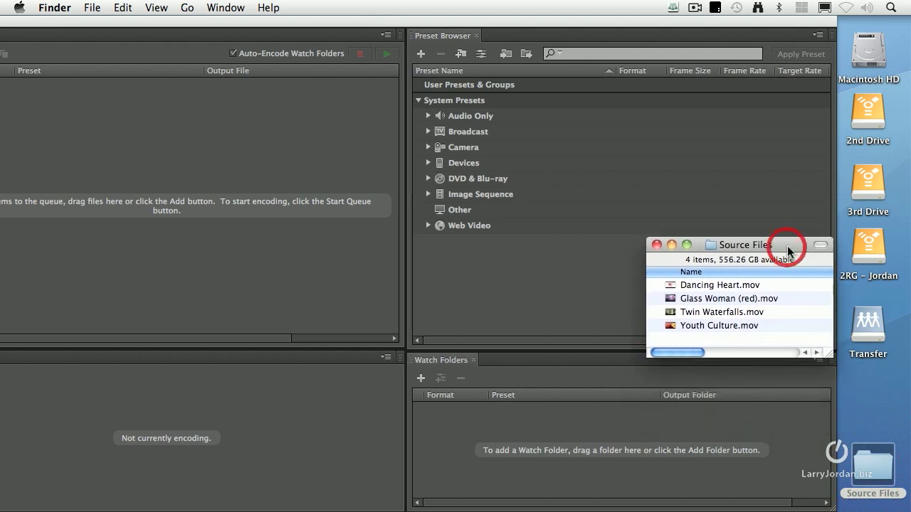
# Drag Glass Woman (red).mov into the Queue, close Source Files and restore the encoder window
pyautogui.moveTo(671, 298); pyautogui.dragTo(313, 203)
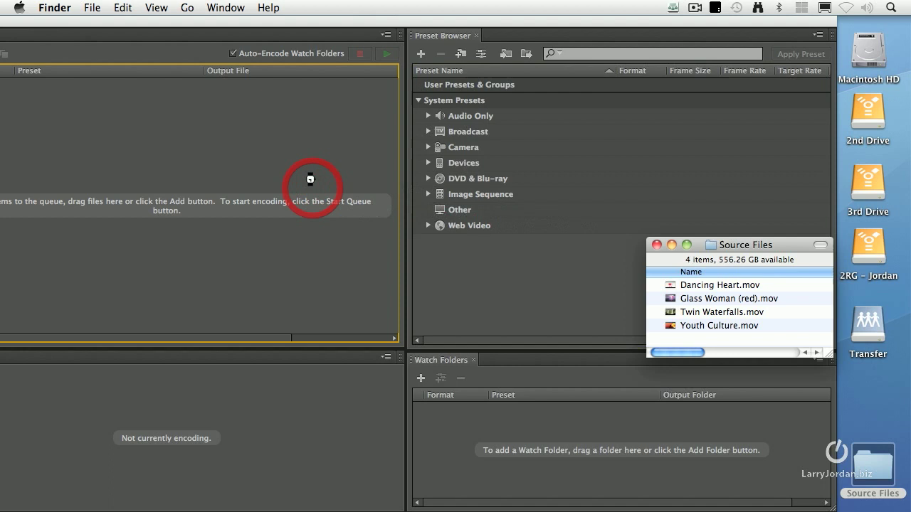
pyautogui.click(656, 244)
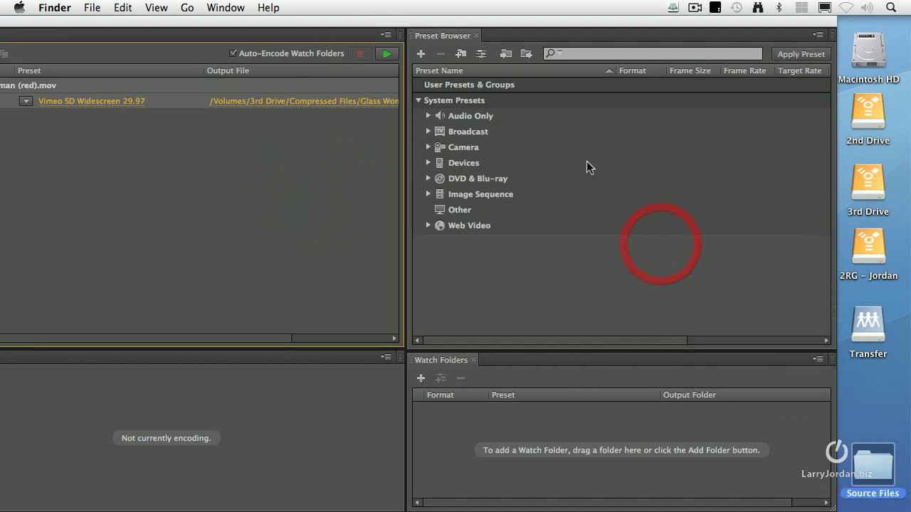
pyautogui.moveTo(454, 17); pyautogui.dragTo(527, 18)
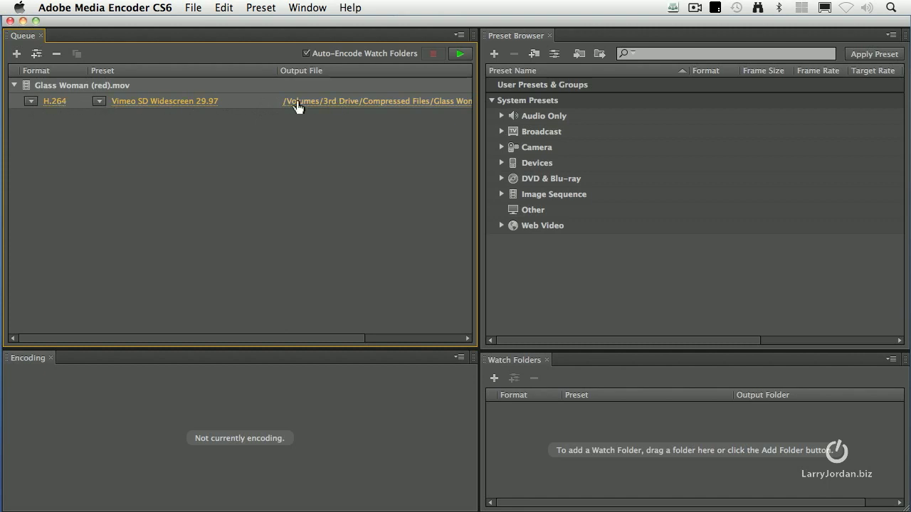
pyautogui.click(30, 102)
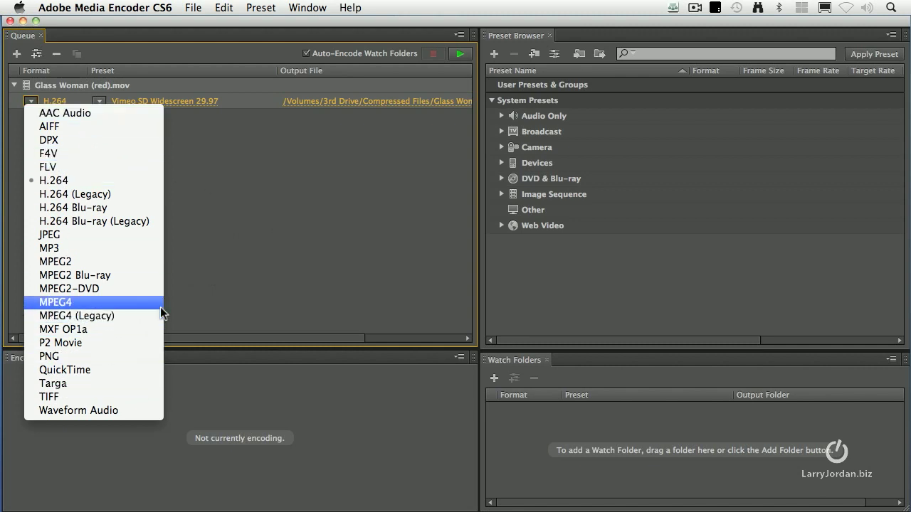
pyautogui.click(231, 230)
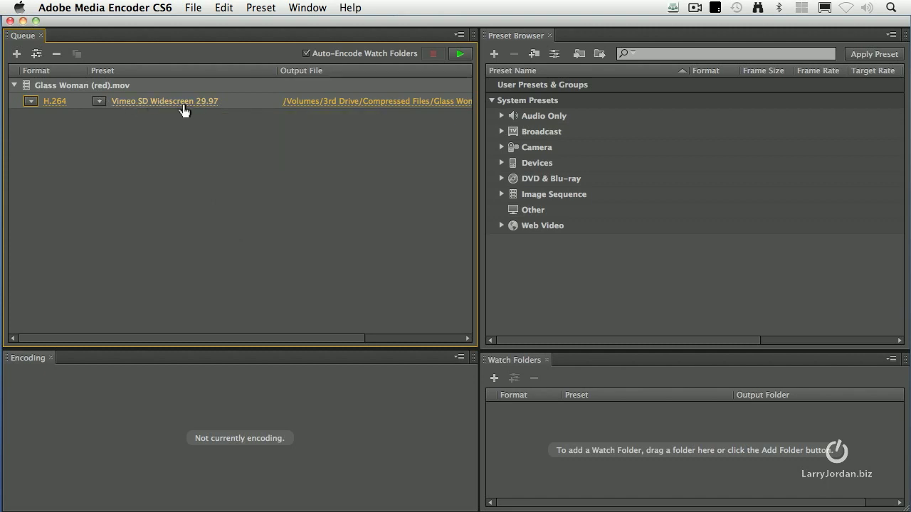
pyautogui.click(99, 102)
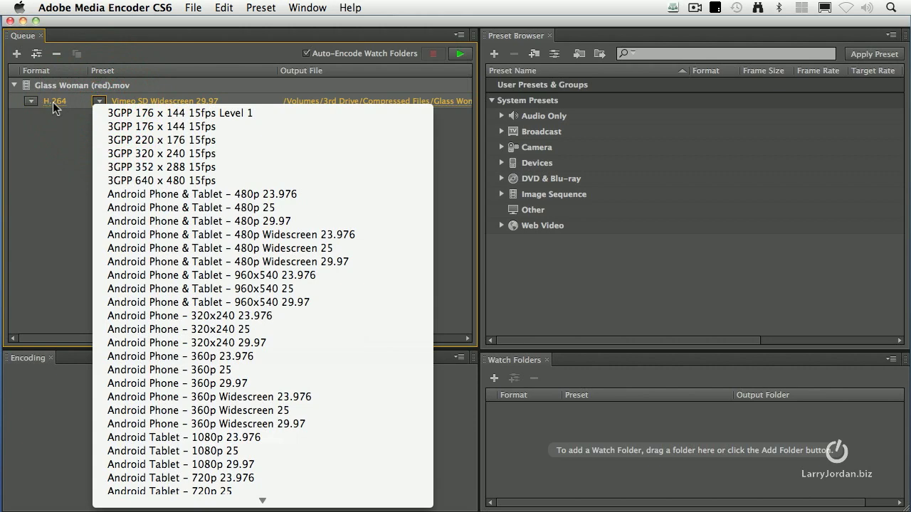
pyautogui.scroll(-3, 301, 206)
pyautogui.scroll(-3, 307, 207)
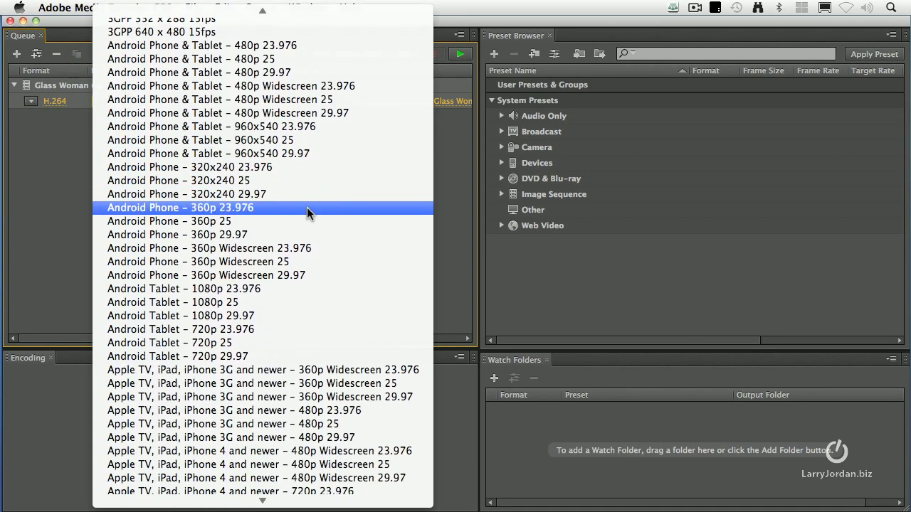
pyautogui.scroll(-3, 307, 207)
pyautogui.scroll(-3, 308, 207)
pyautogui.scroll(-3, 307, 207)
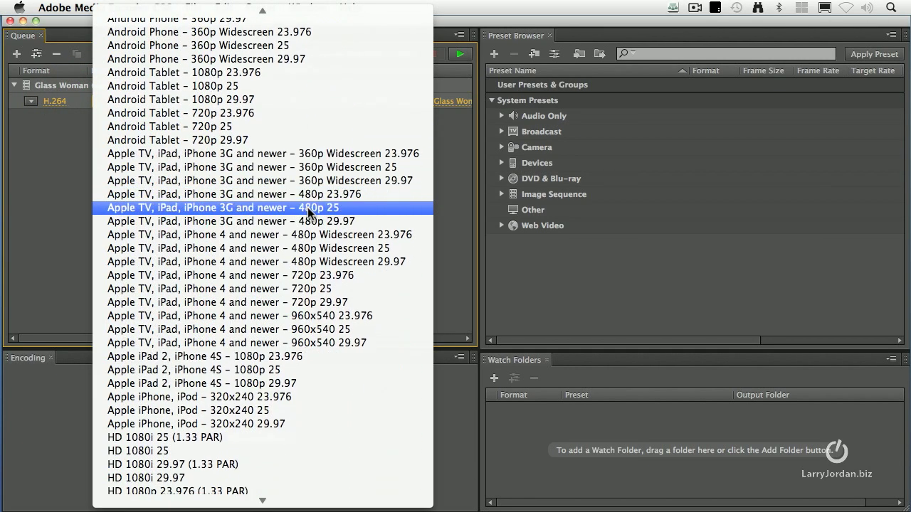
pyautogui.scroll(-2, 307, 207)
pyautogui.scroll(-2, 308, 207)
pyautogui.scroll(-3, 308, 207)
pyautogui.scroll(-3, 308, 208)
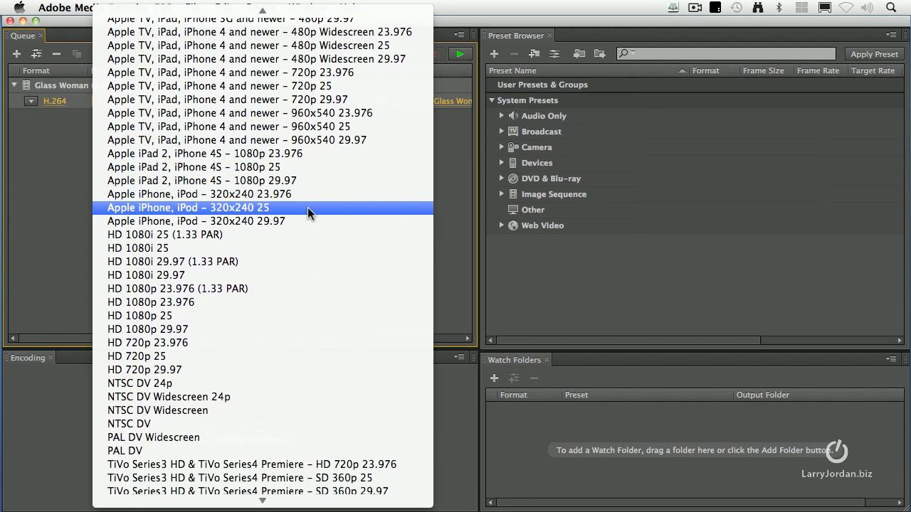
pyautogui.scroll(-2, 308, 207)
pyautogui.scroll(-5, 307, 208)
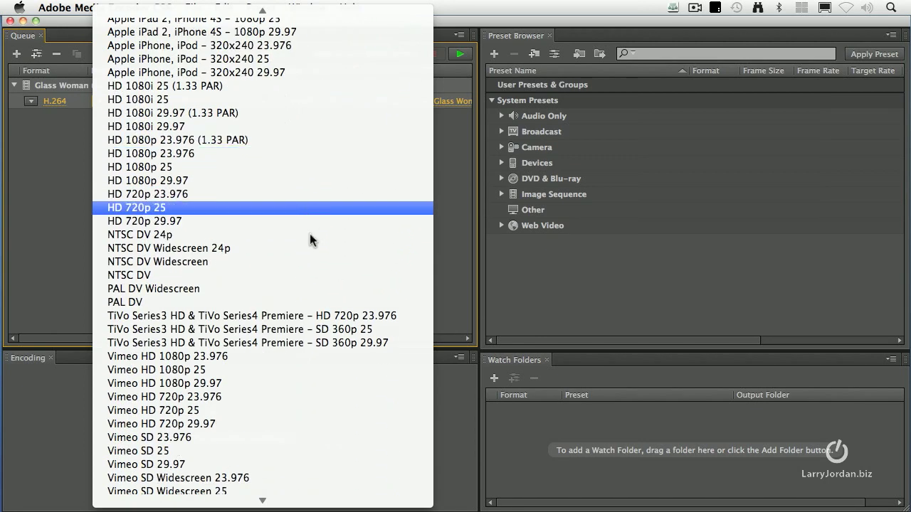
pyautogui.scroll(-3, 313, 246)
pyautogui.scroll(-5, 298, 348)
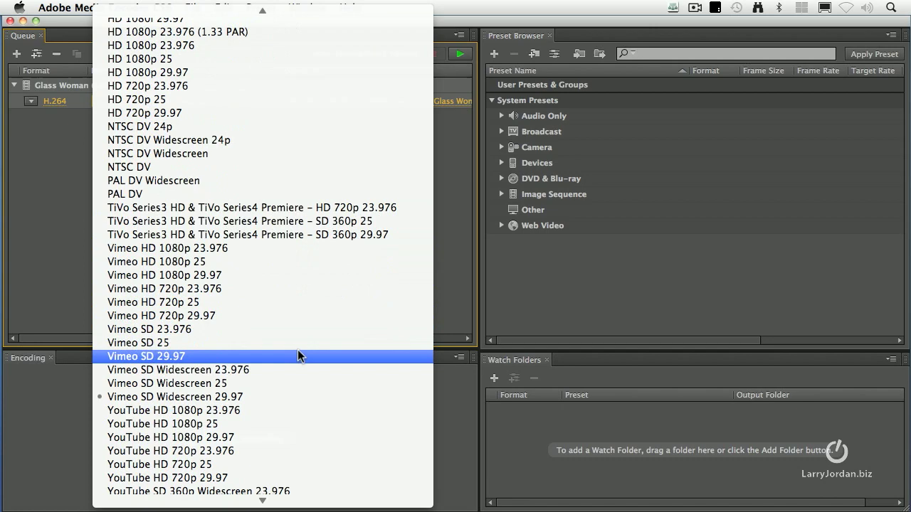
pyautogui.scroll(-5, 297, 349)
pyautogui.scroll(-2, 298, 349)
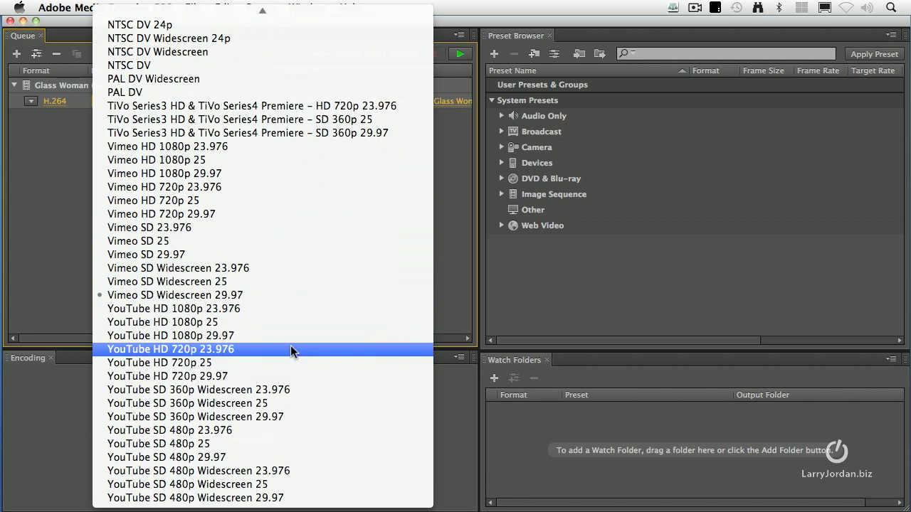
pyautogui.click(74, 259)
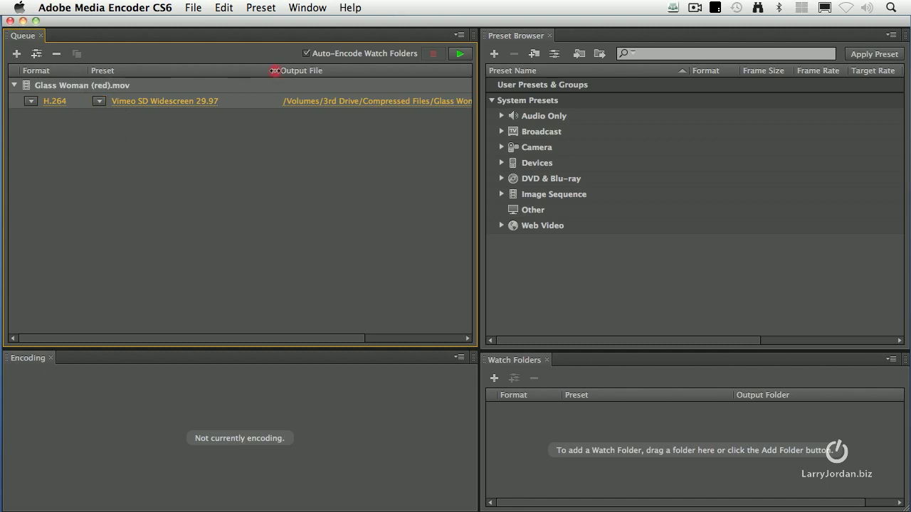
# Narrow the Format and Preset columns so the full .mp4 output path is visible
pyautogui.moveTo(277, 70); pyautogui.dragTo(241, 71)
pyautogui.moveTo(88, 72); pyautogui.dragTo(80, 70)
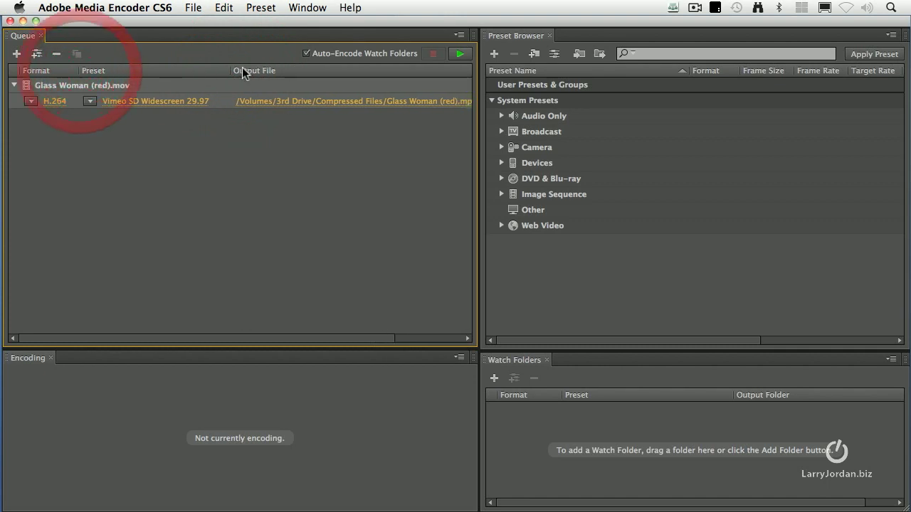
pyautogui.moveTo(228, 71); pyautogui.dragTo(223, 70)
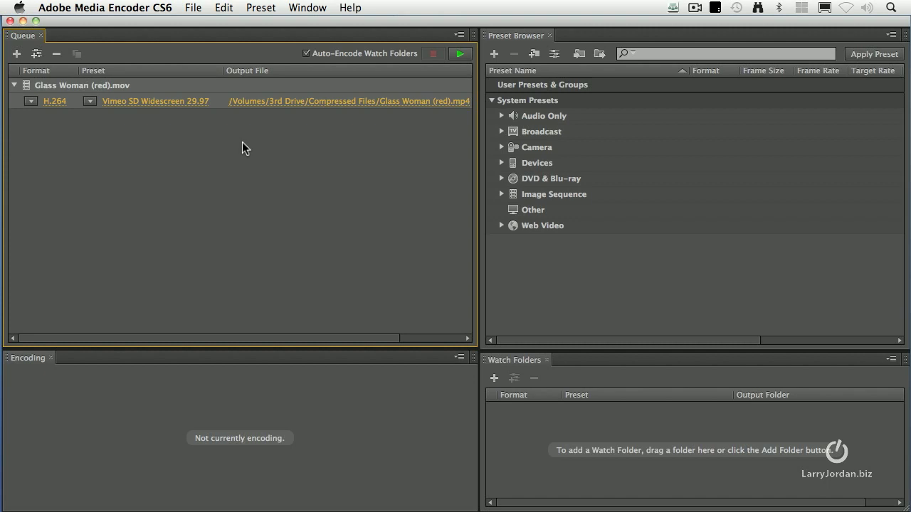
# Browse the output Save As dialog to 3rd Drive and select the Compressed Files folder
pyautogui.click(352, 101)
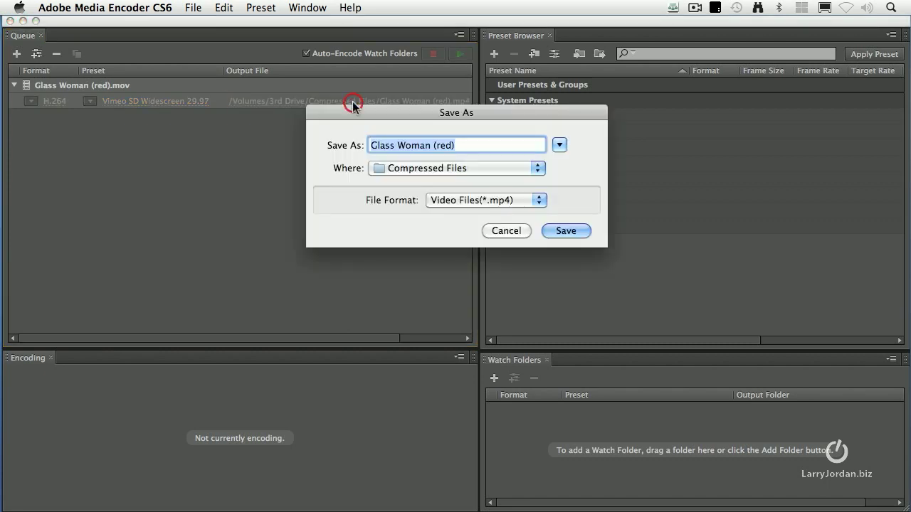
pyautogui.moveTo(358, 110); pyautogui.dragTo(359, 149)
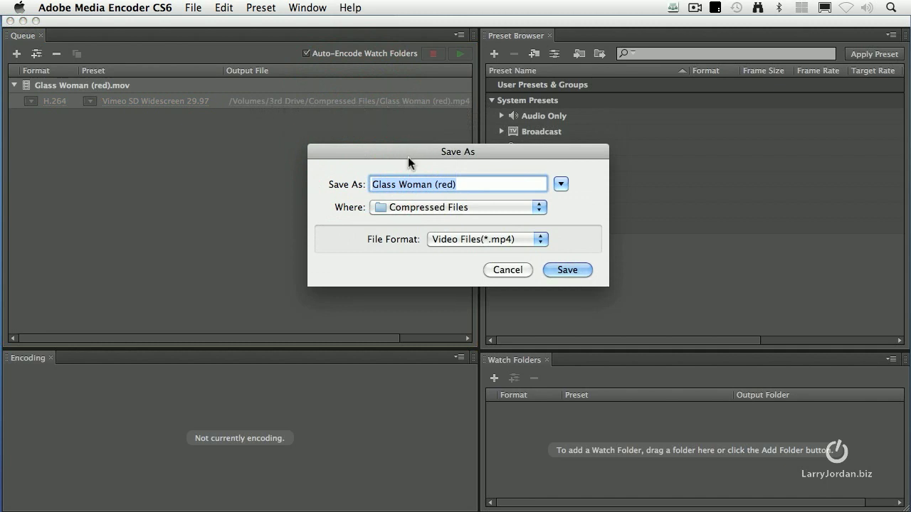
pyautogui.click(561, 183)
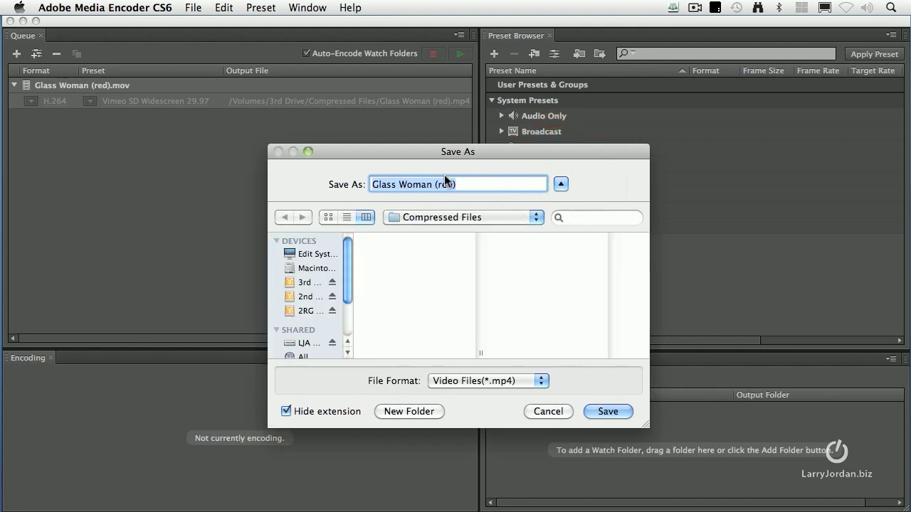
pyautogui.click(294, 284)
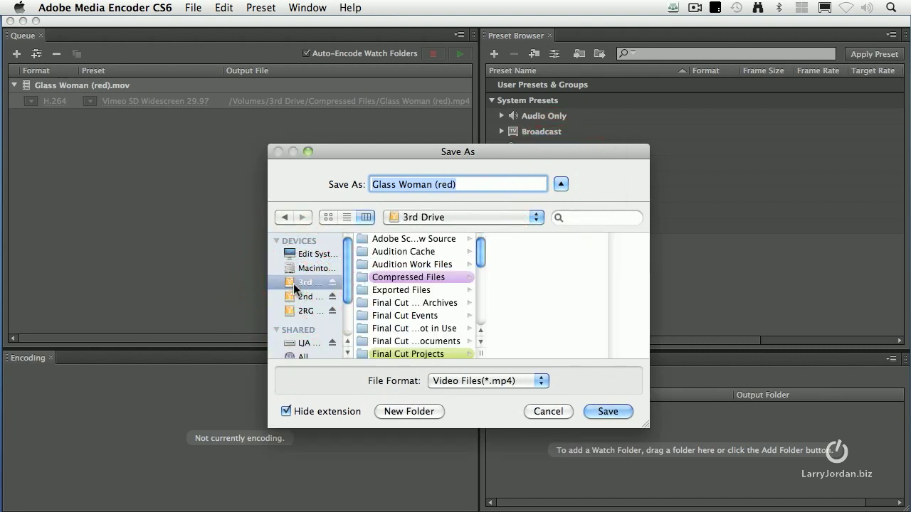
pyautogui.click(367, 279)
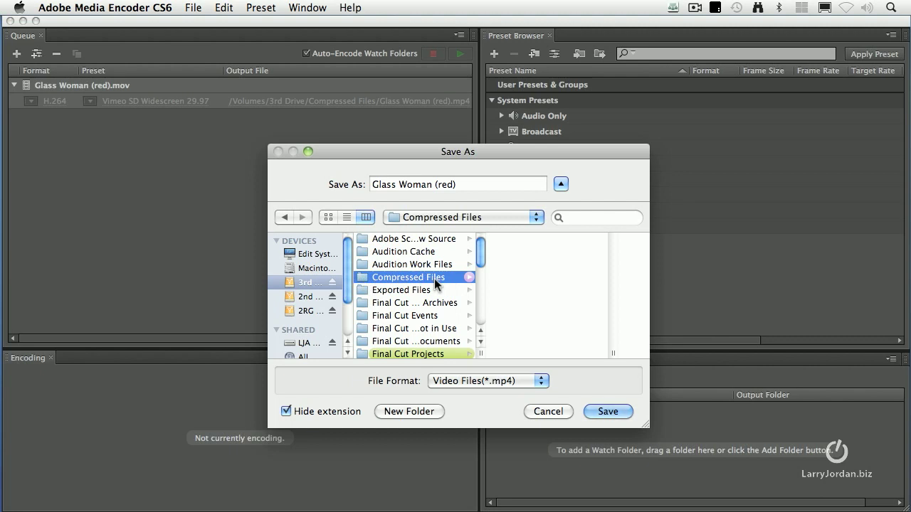
# Save Compressed Files as the output location and deselect the output path
pyautogui.click(609, 411)
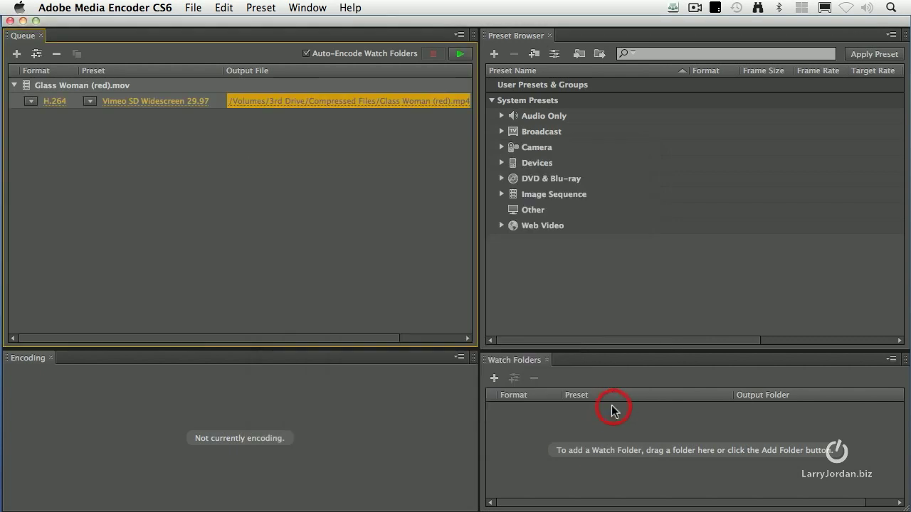
pyautogui.click(258, 110)
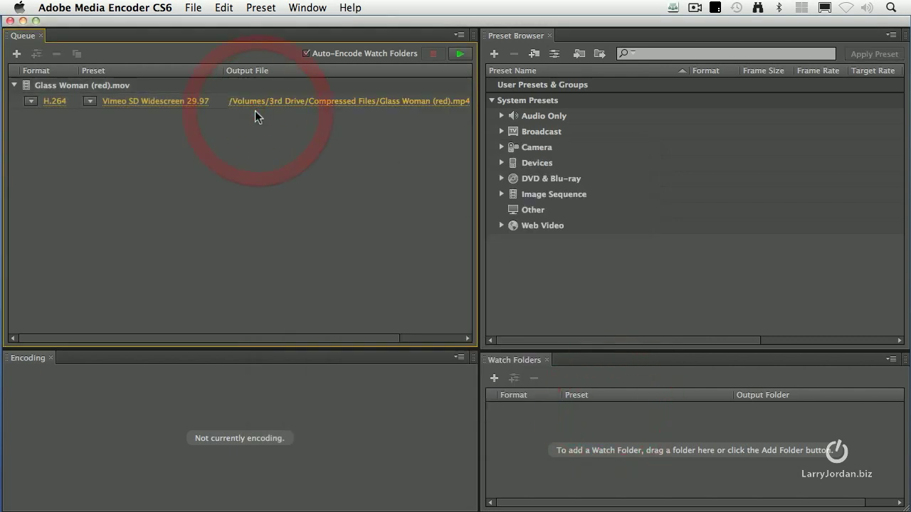